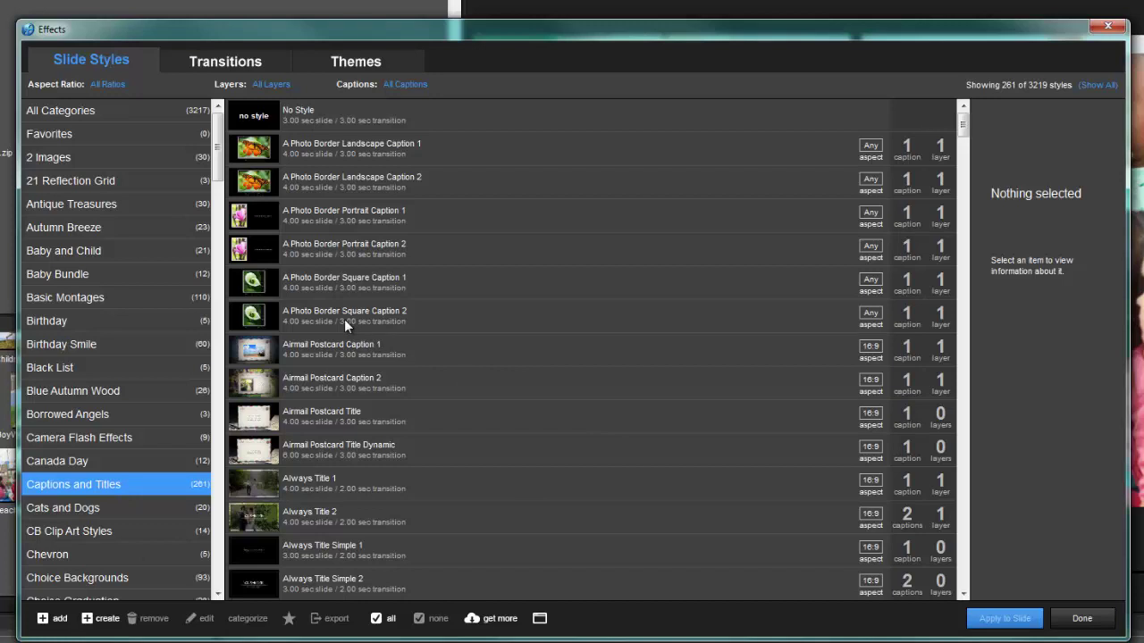
# - Apply the Title - Motivation style from the Captions and Titles category to slide 3, accepting the loss of changes
pyautogui.click(338, 255)
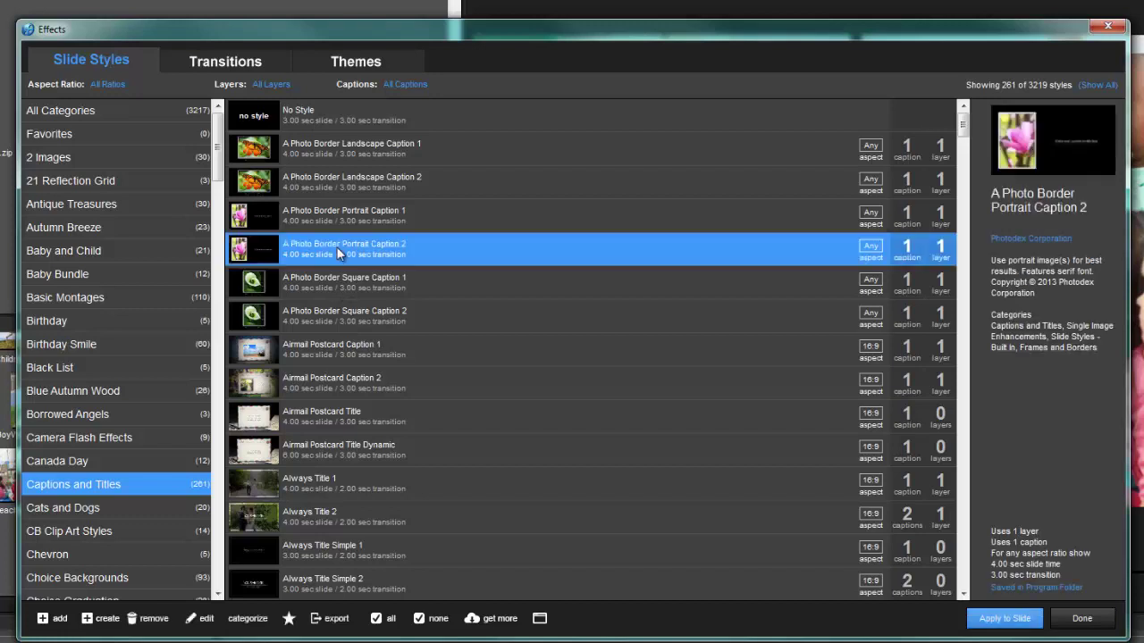
pyautogui.press('t')
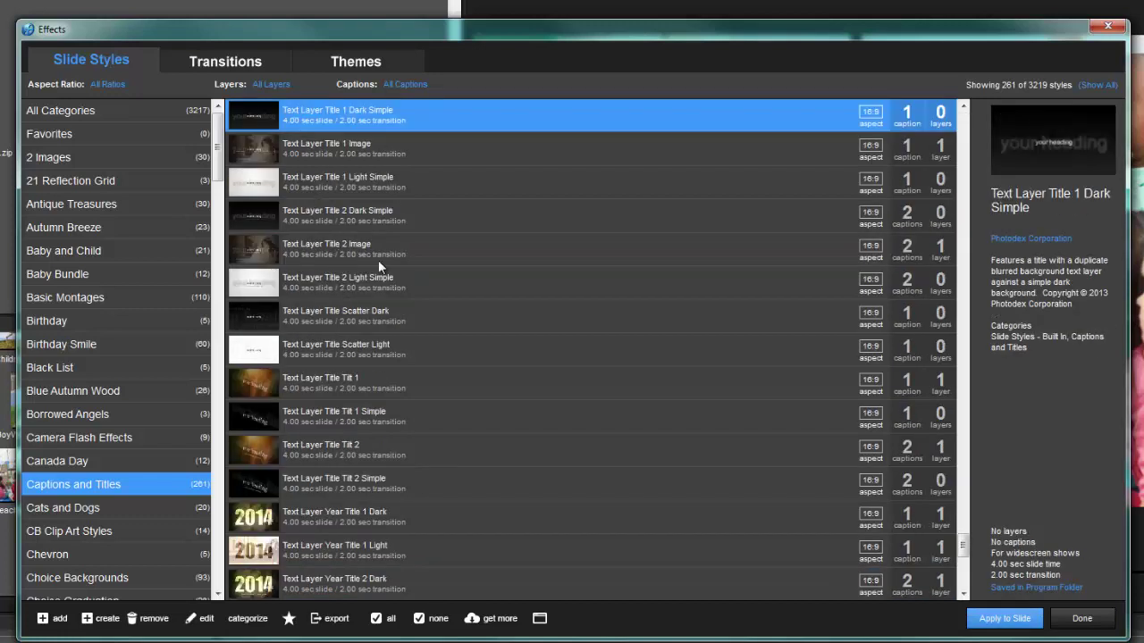
pyautogui.scroll(-3, 477, 398)
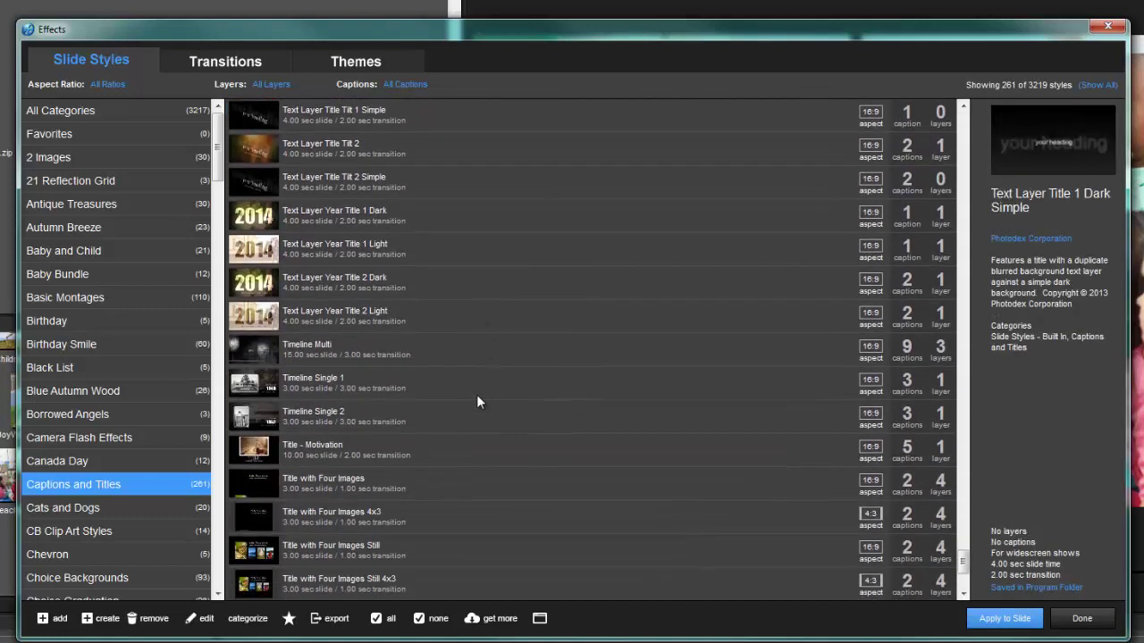
pyautogui.click(343, 444)
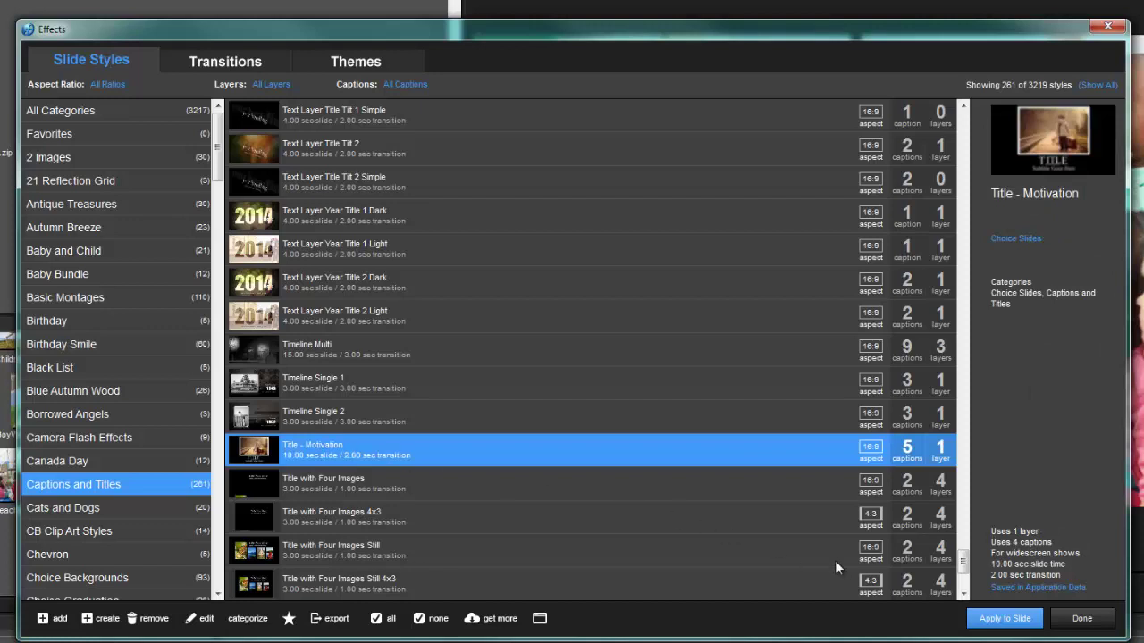
pyautogui.click(1004, 618)
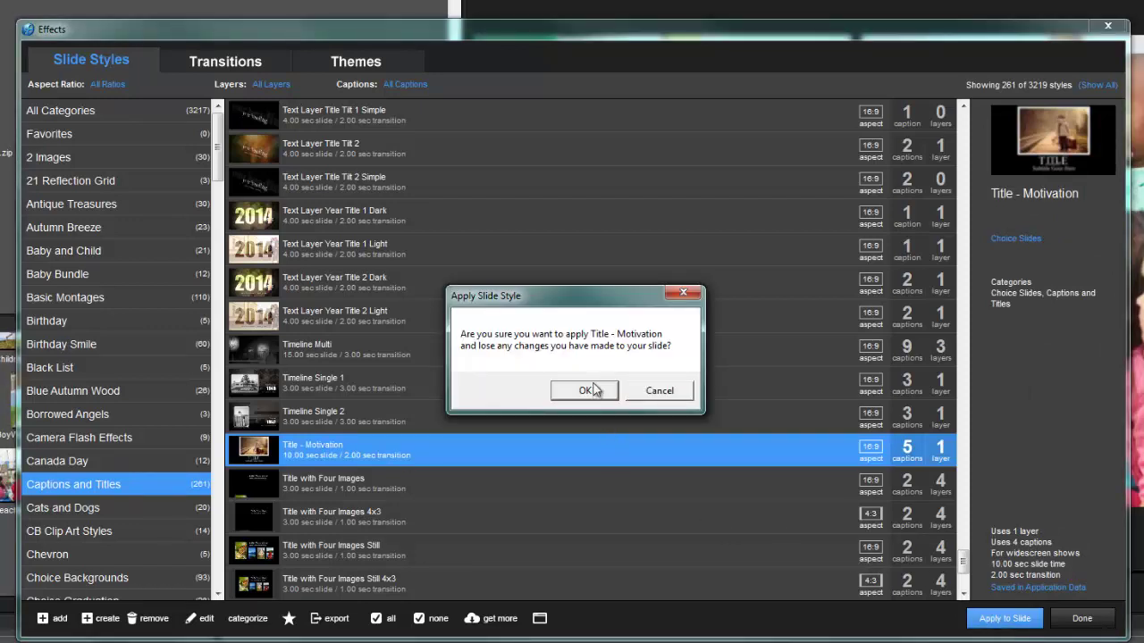
pyautogui.click(595, 391)
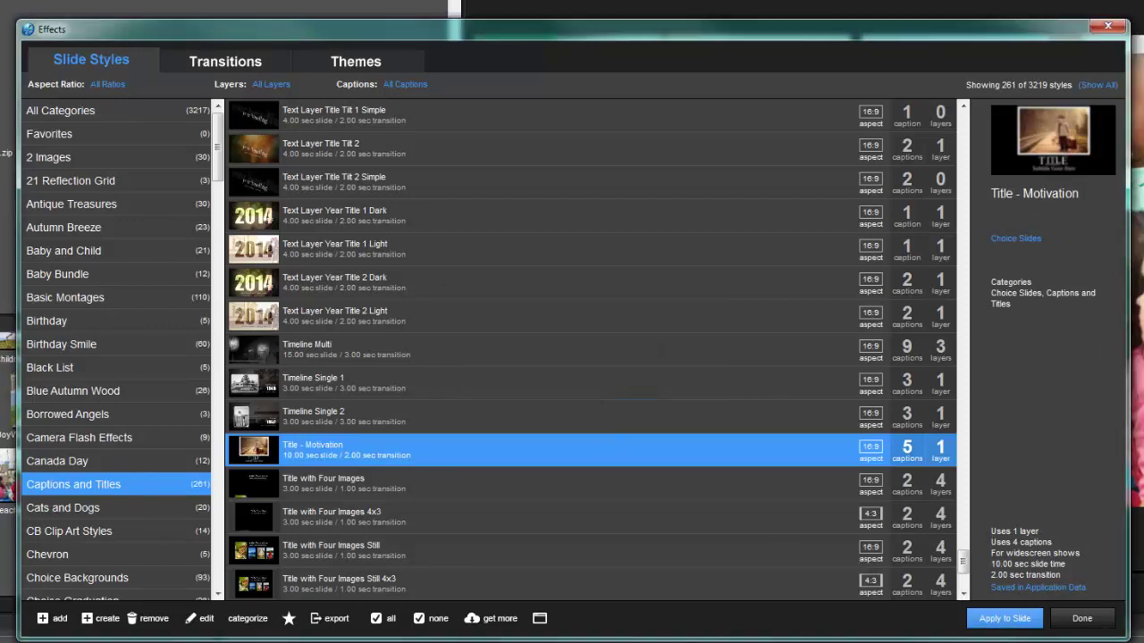
pyautogui.click(1082, 618)
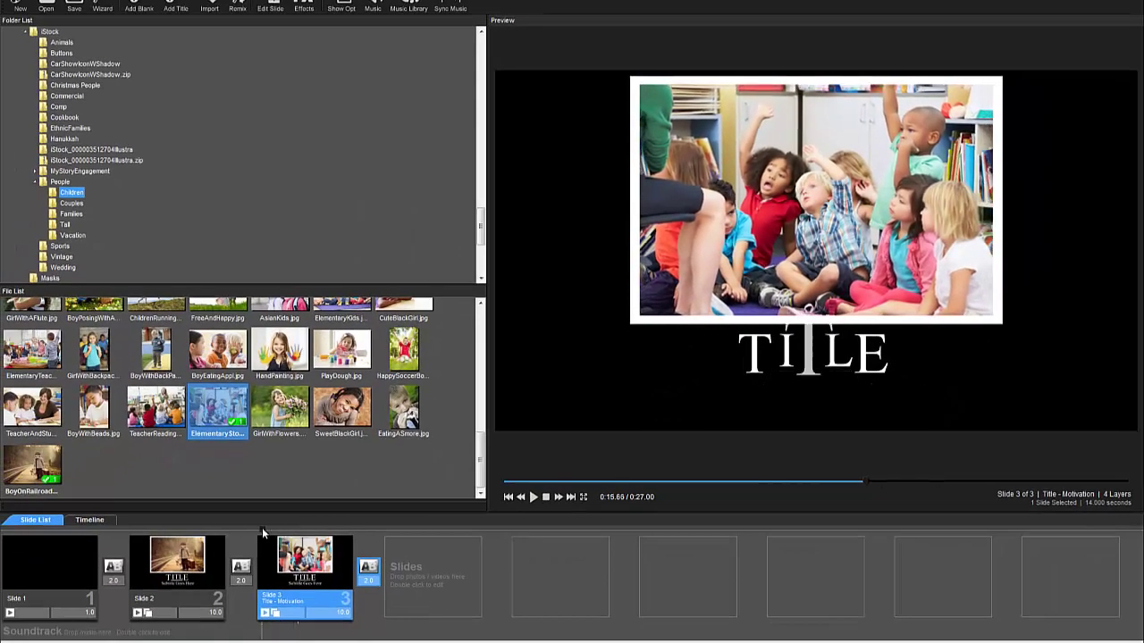
# - Open slide 3 for editing and change the middle title caption ITL to INDERGARTE
pyautogui.doubleClick(315, 565)
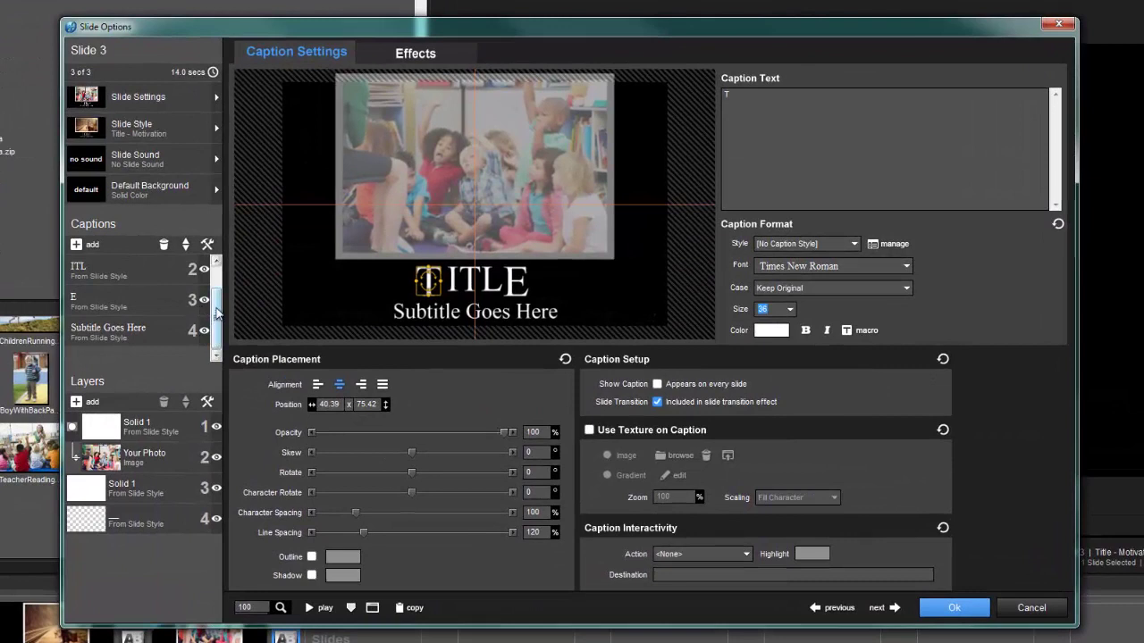
pyautogui.scroll(1, 170, 307)
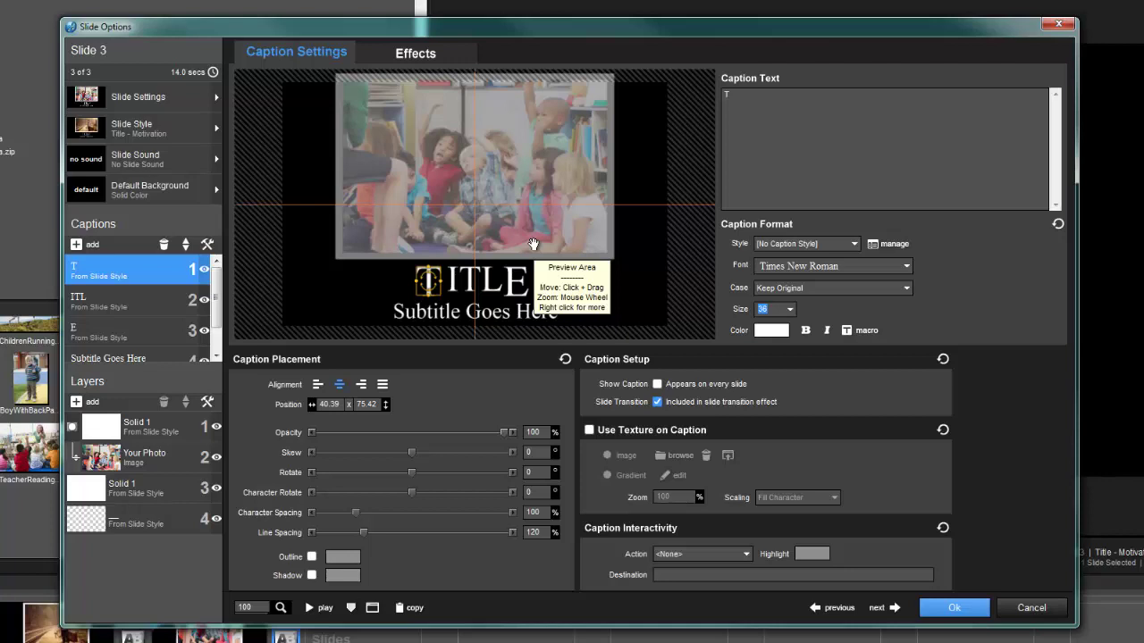
pyautogui.click(82, 304)
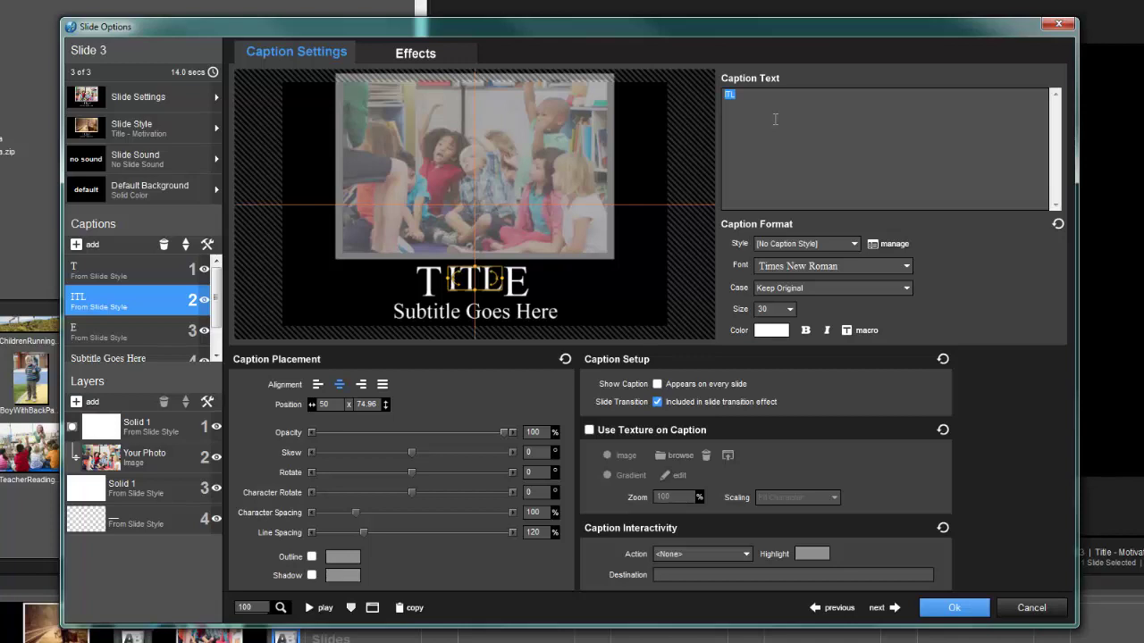
pyautogui.write('INDERGA')
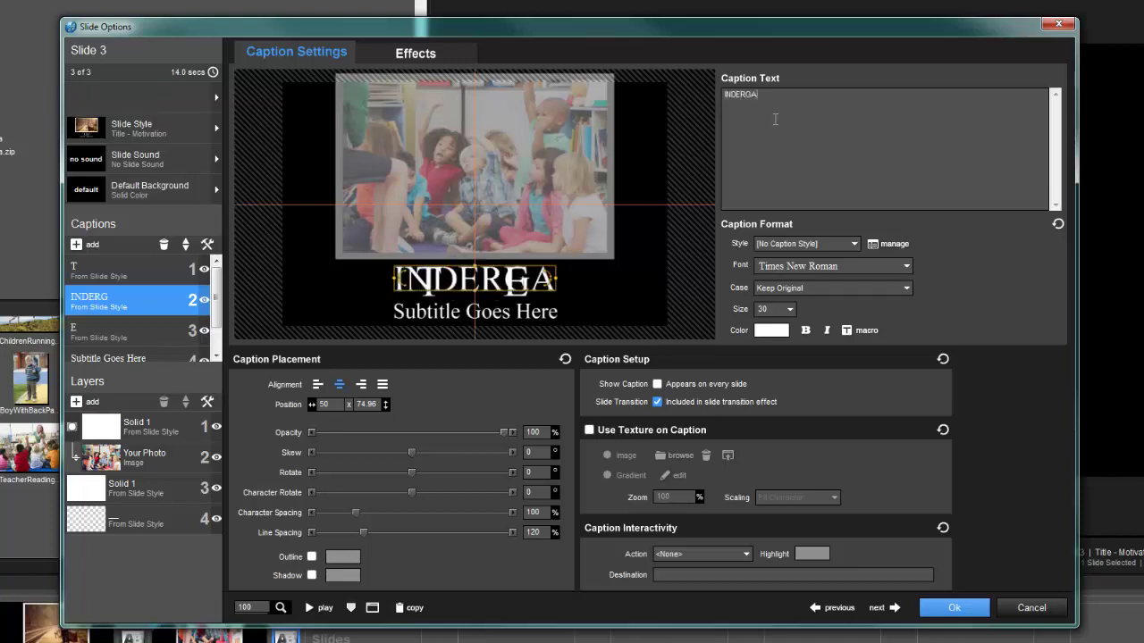
pyautogui.write('RTE')
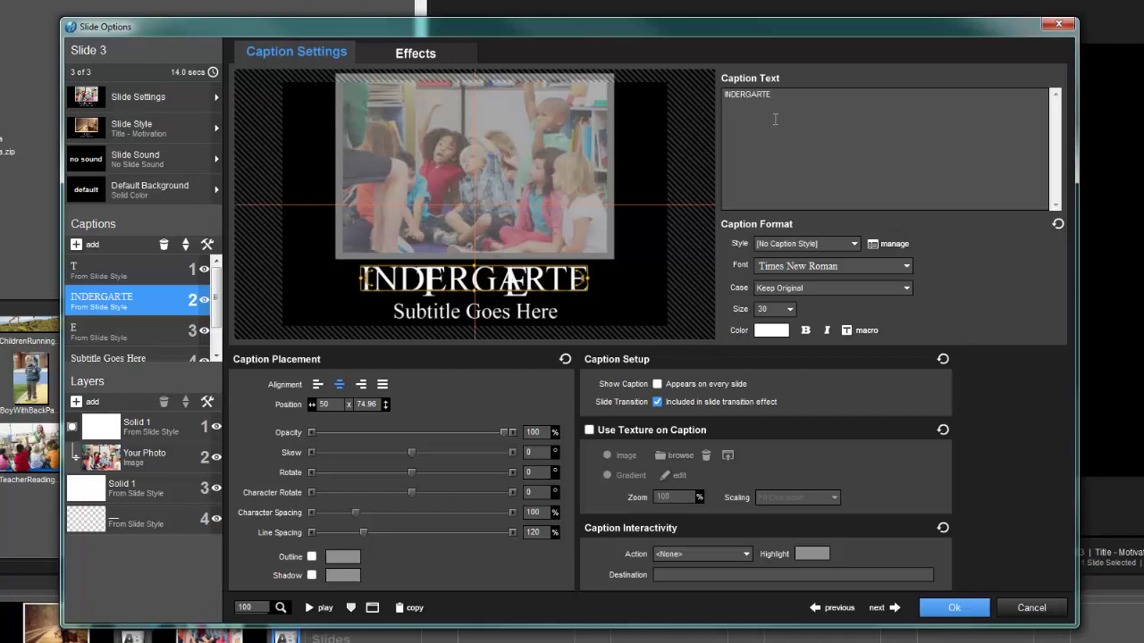
# - Change the title's large first-letter caption to K and its large last-letter caption to N
pyautogui.click(133, 266)
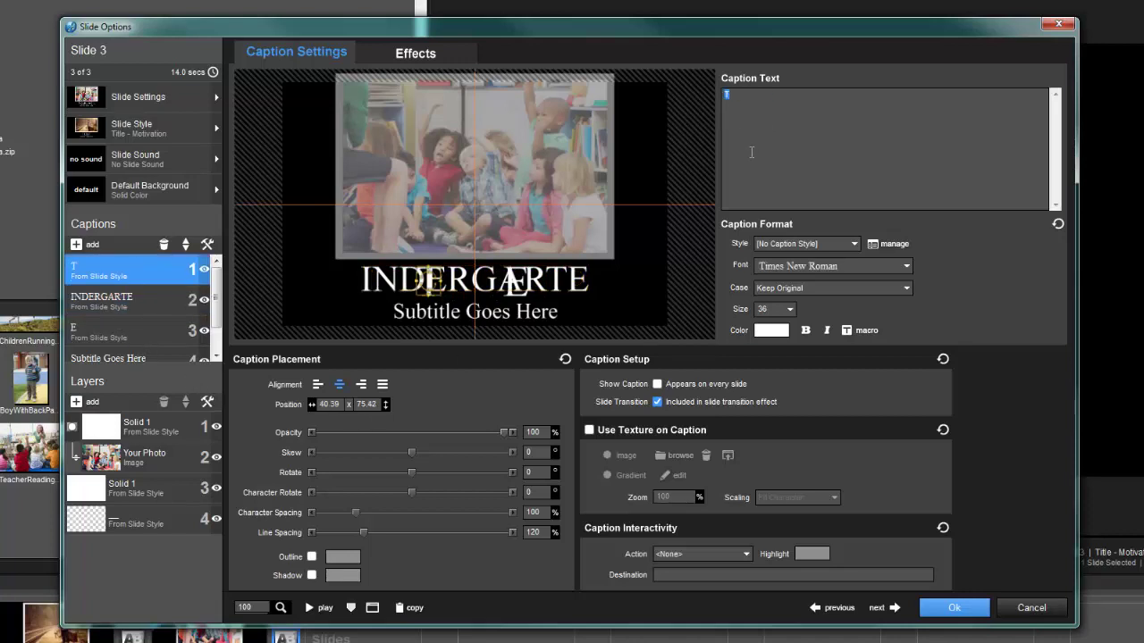
pyautogui.write('K')
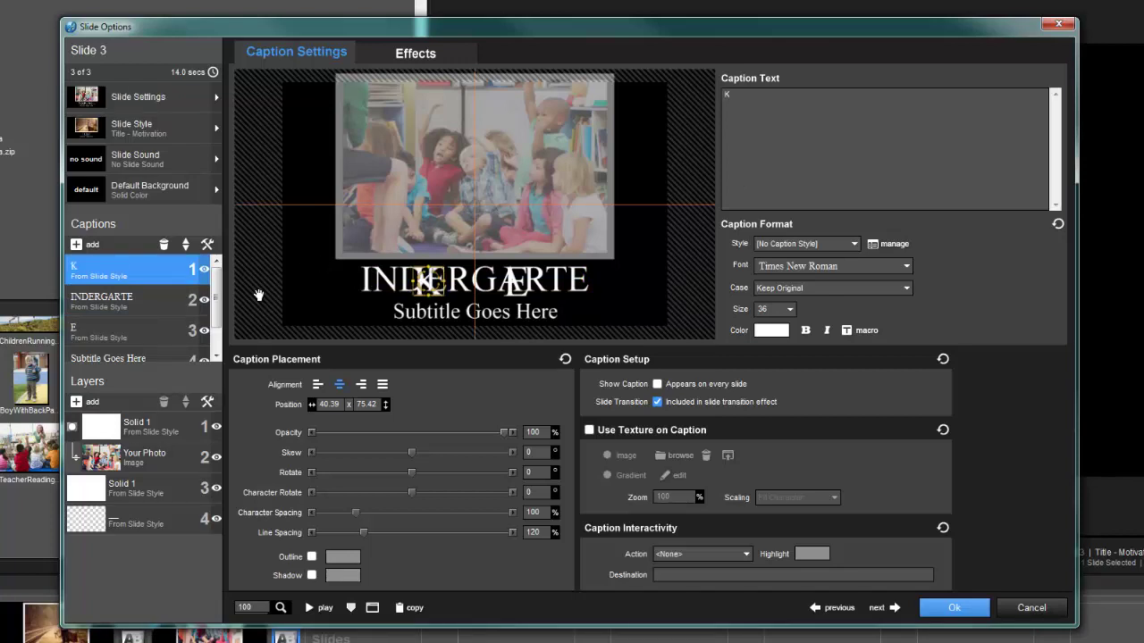
pyautogui.click(148, 331)
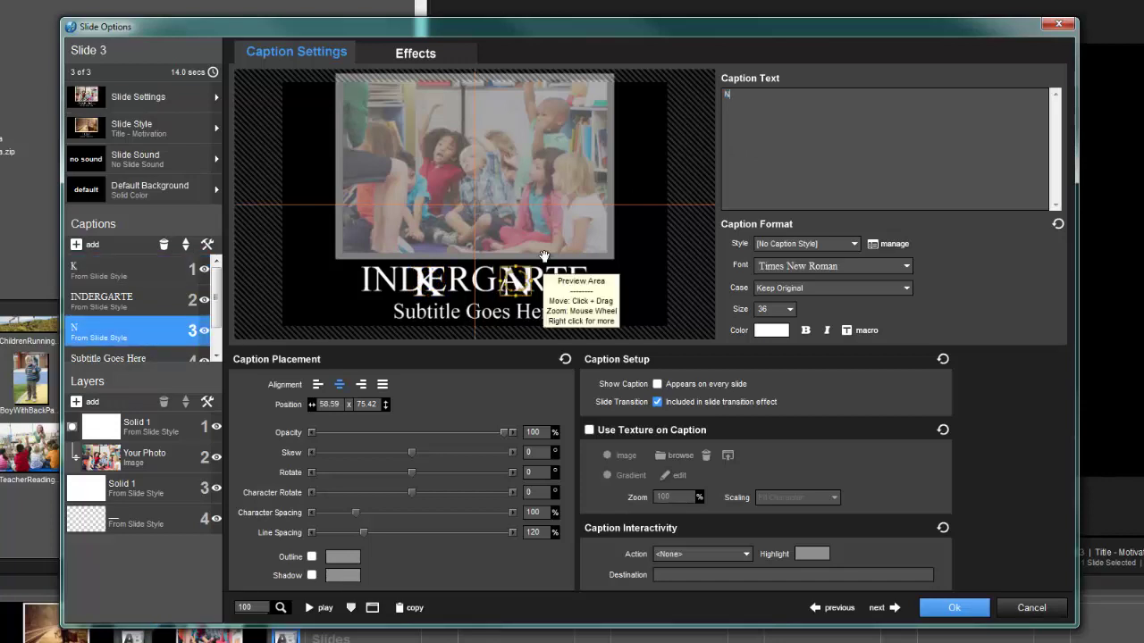
# - Move the K in front of INDERGARTE, to about 23.27 horizontally, and the N behind it, to about 76.89
pyautogui.click(123, 265)
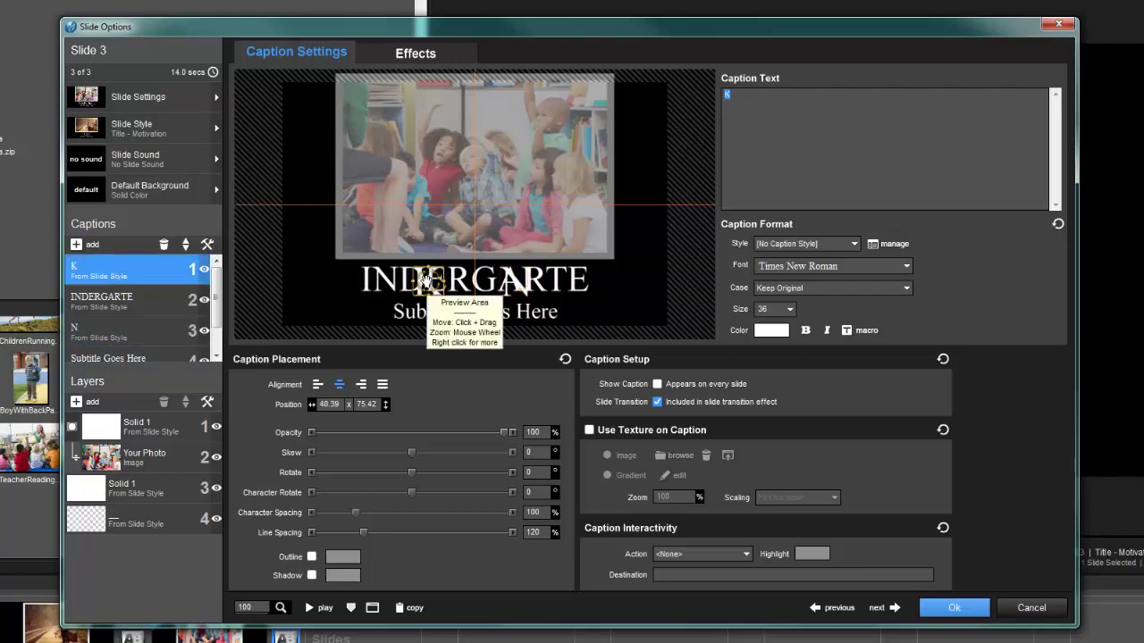
pyautogui.moveTo(425, 280); pyautogui.dragTo(343, 297)
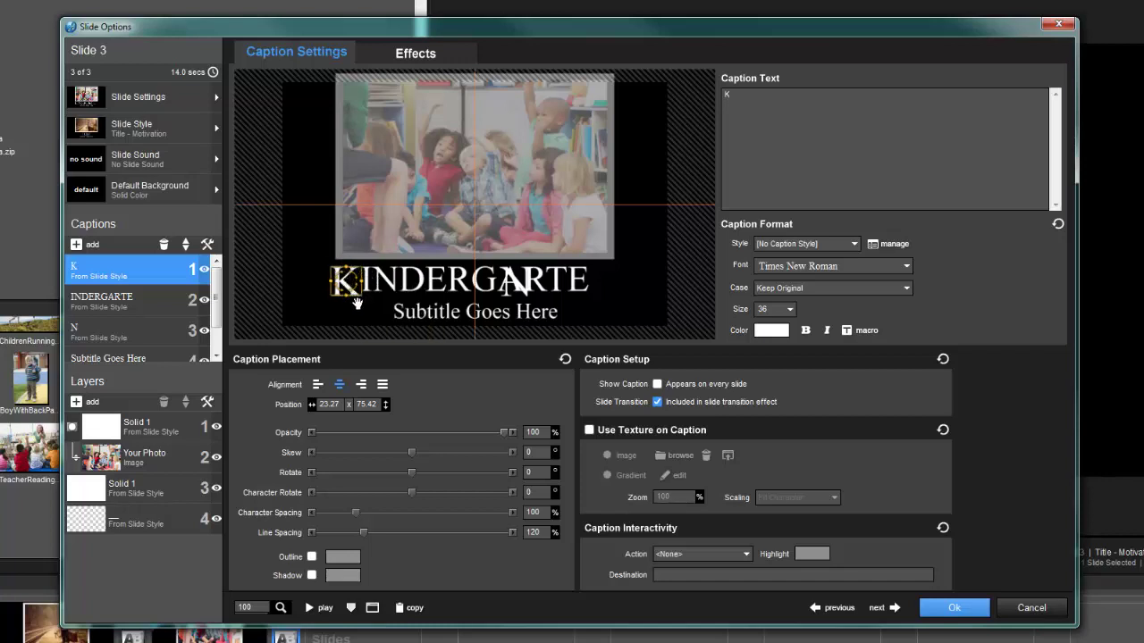
pyautogui.click(134, 332)
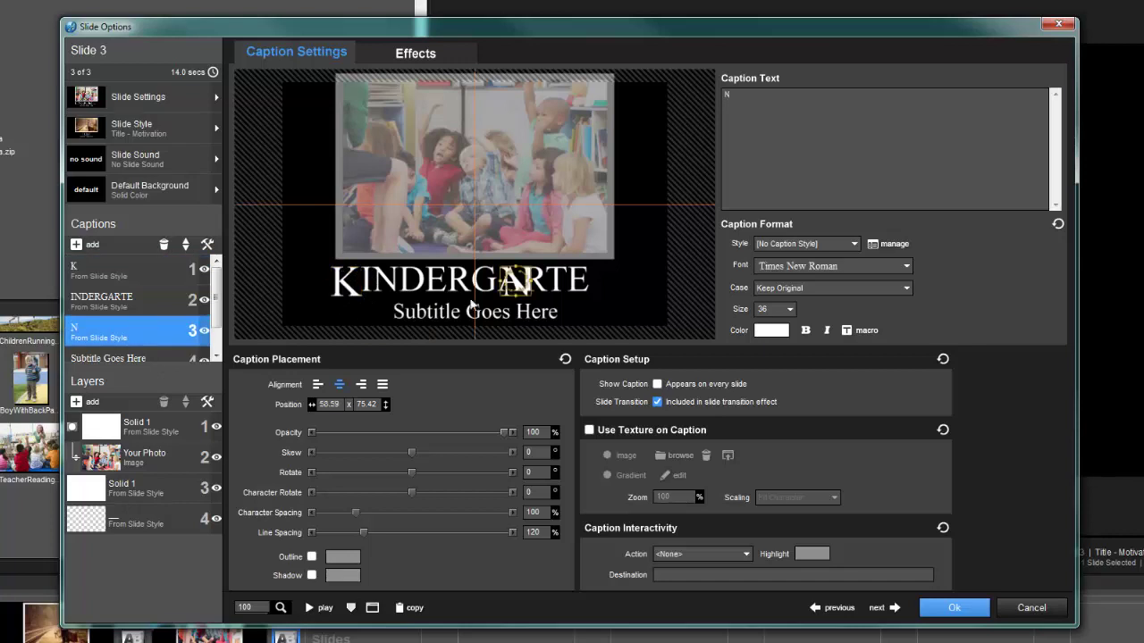
pyautogui.moveTo(518, 283); pyautogui.dragTo(602, 293)
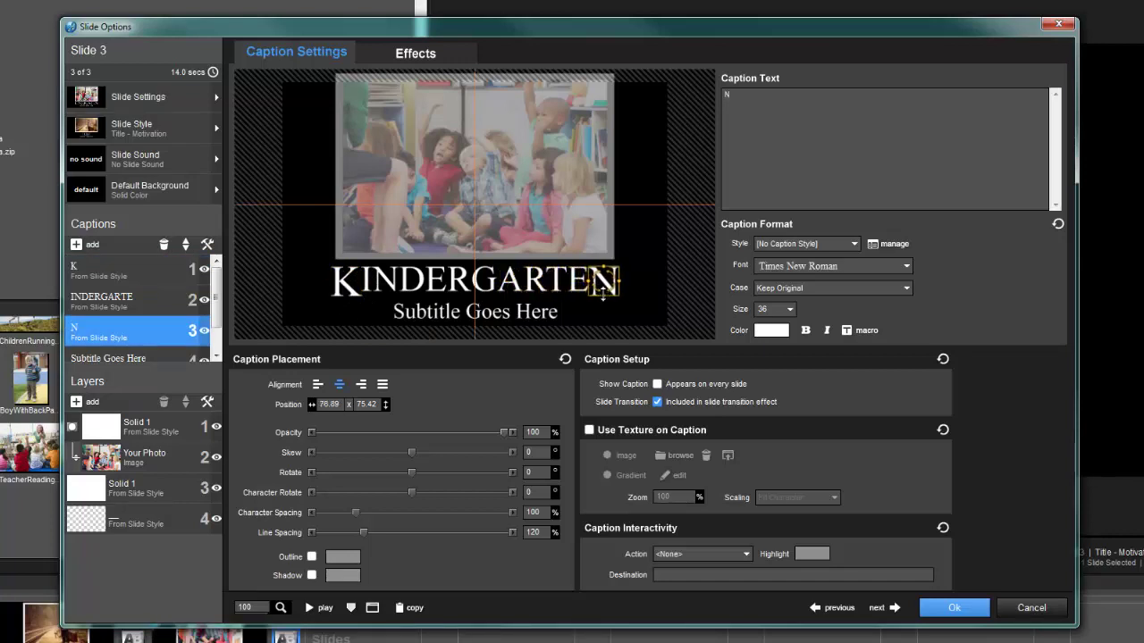
# - Replace the subtitle placeholder with the teacher's name in possessive form plus the word Class, save the slide and preview it
pyautogui.scroll(-1, 220, 297)
pyautogui.click(125, 331)
pyautogui.tripleClick(777, 95)
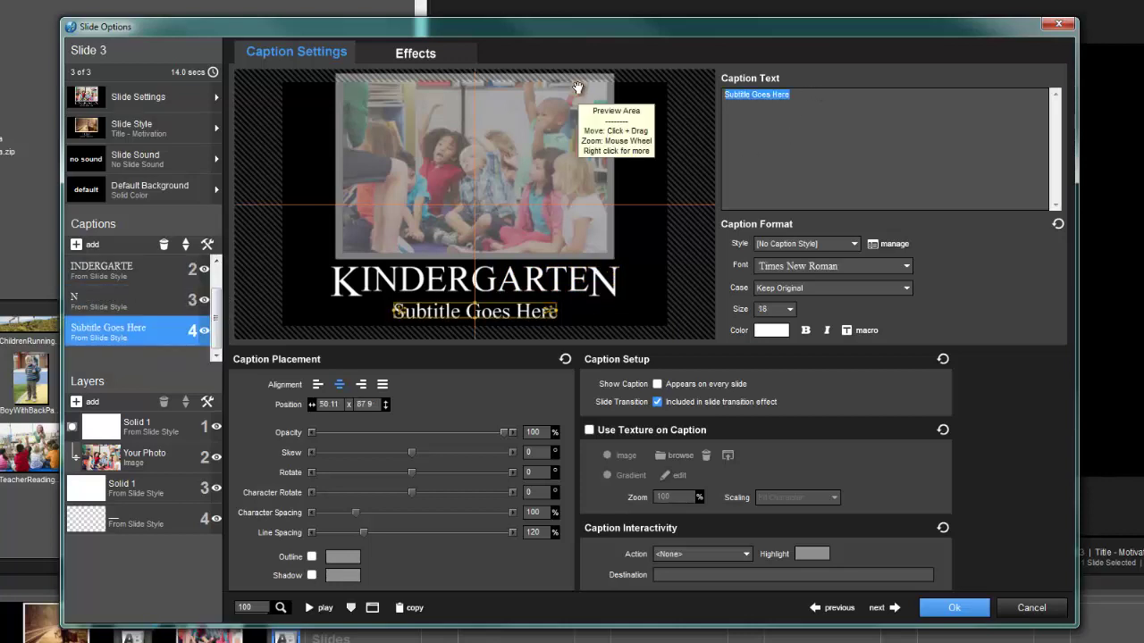
pyautogui.write('mISS')
pyautogui.press('BackSpace')
pyautogui.press('BackSpace')
pyautogui.press('BackSpace')
pyautogui.press('BackSpace')
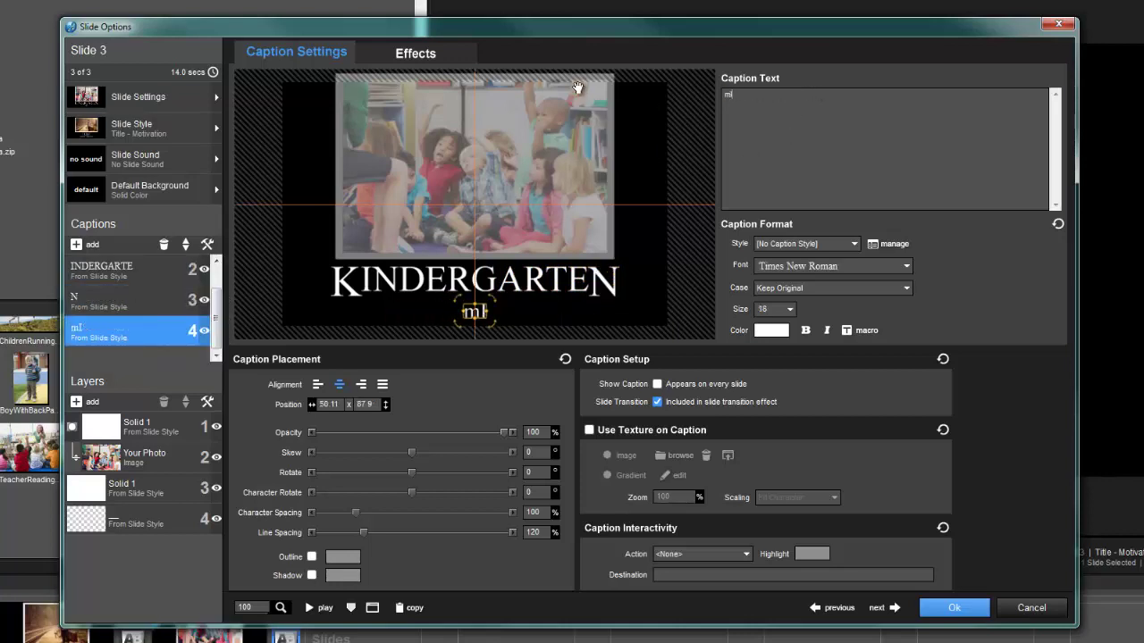
pyautogui.write('M')
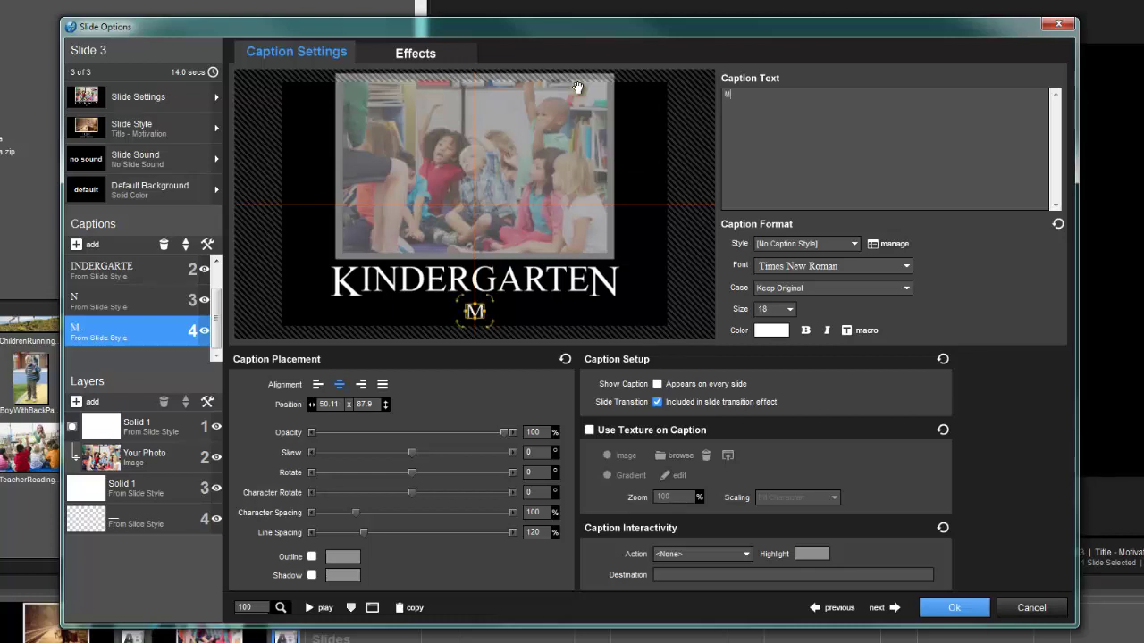
pyautogui.write("iss Wilson's Class")
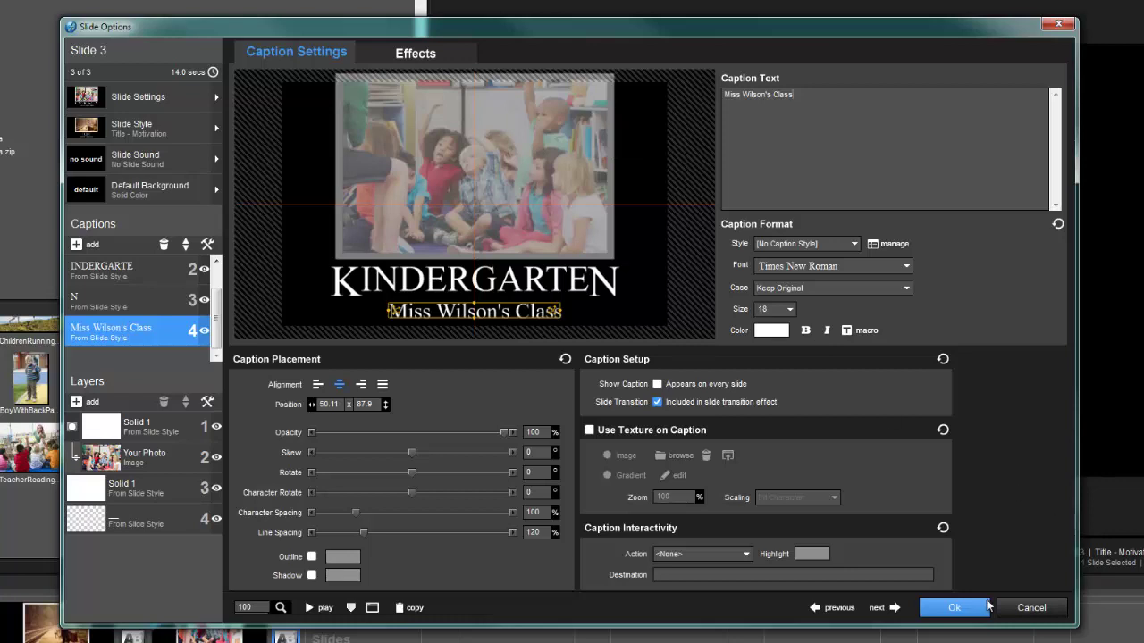
pyautogui.click(954, 607)
pyautogui.click(183, 606)
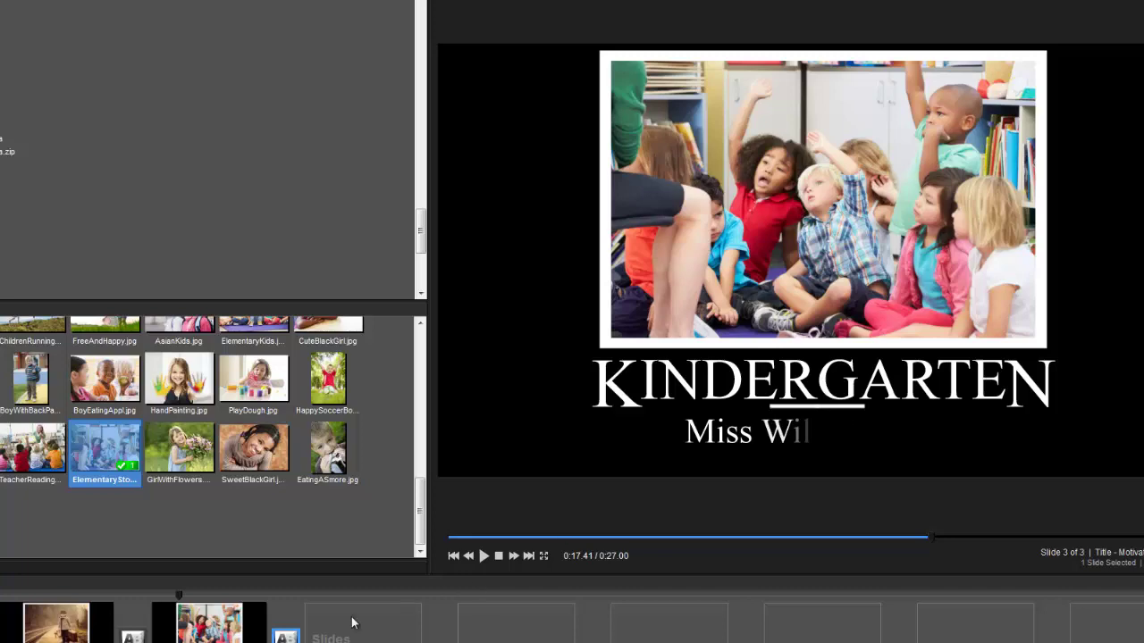
# - Lengthen the underline in slide 3's text layer 4 with extra underscores to suit the KINDERGARTEN title, and save the slide
pyautogui.doubleClick(226, 633)
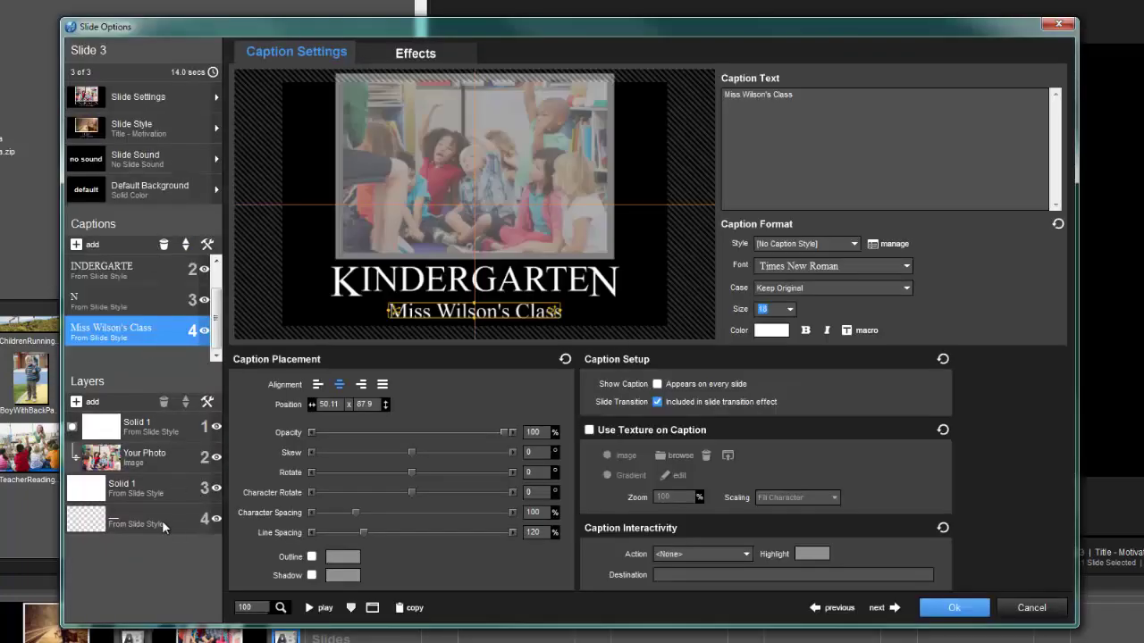
pyautogui.click(107, 517)
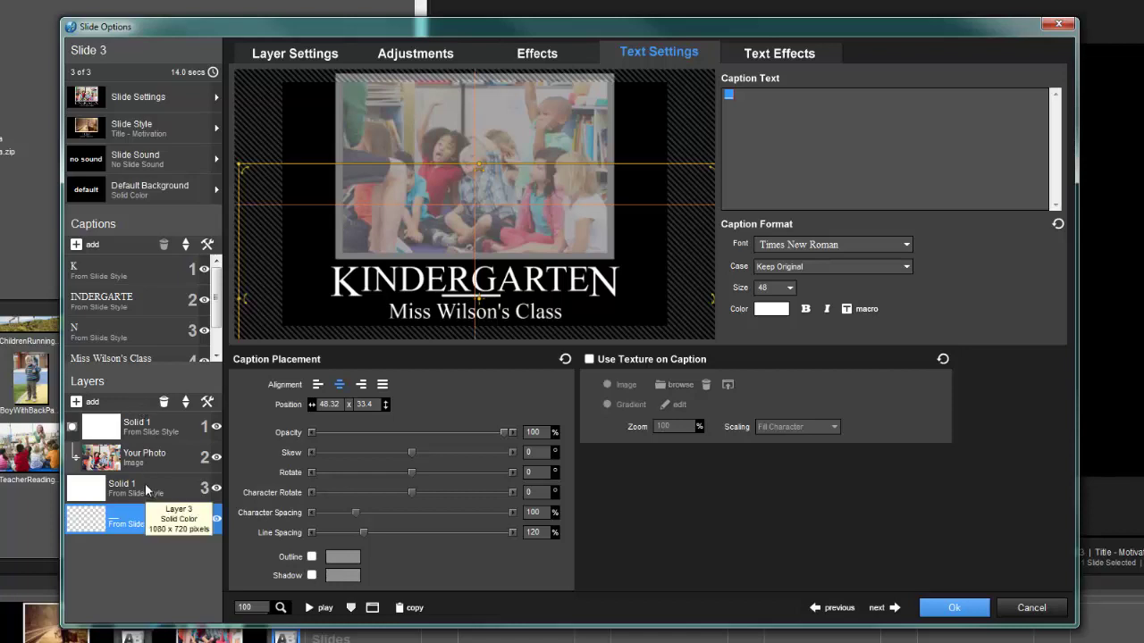
pyautogui.click(765, 92)
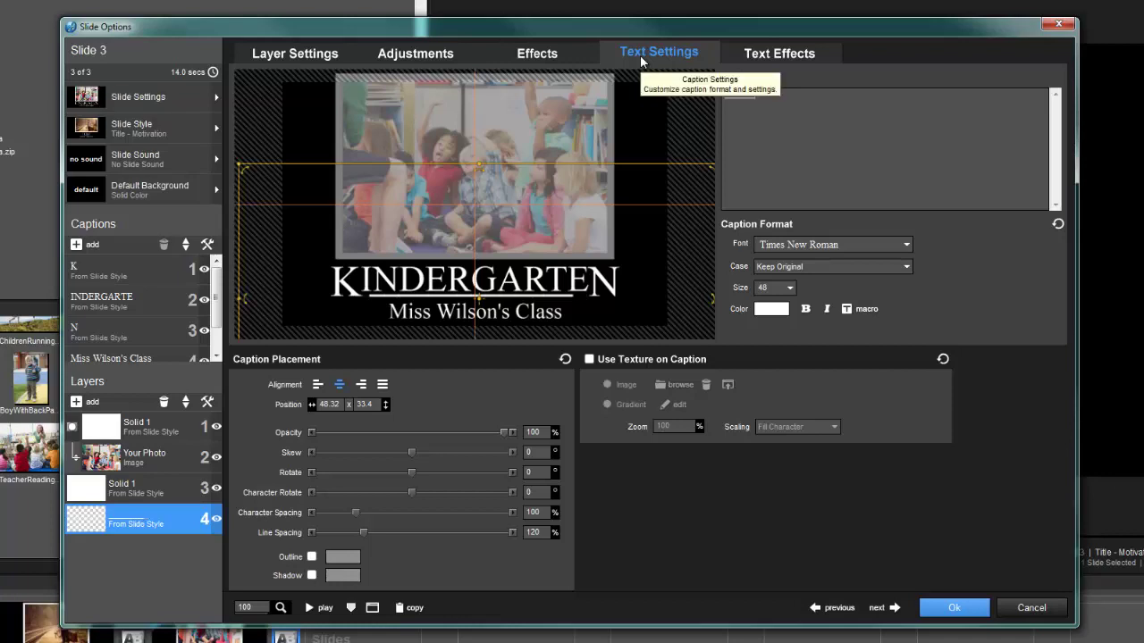
pyautogui.click(962, 612)
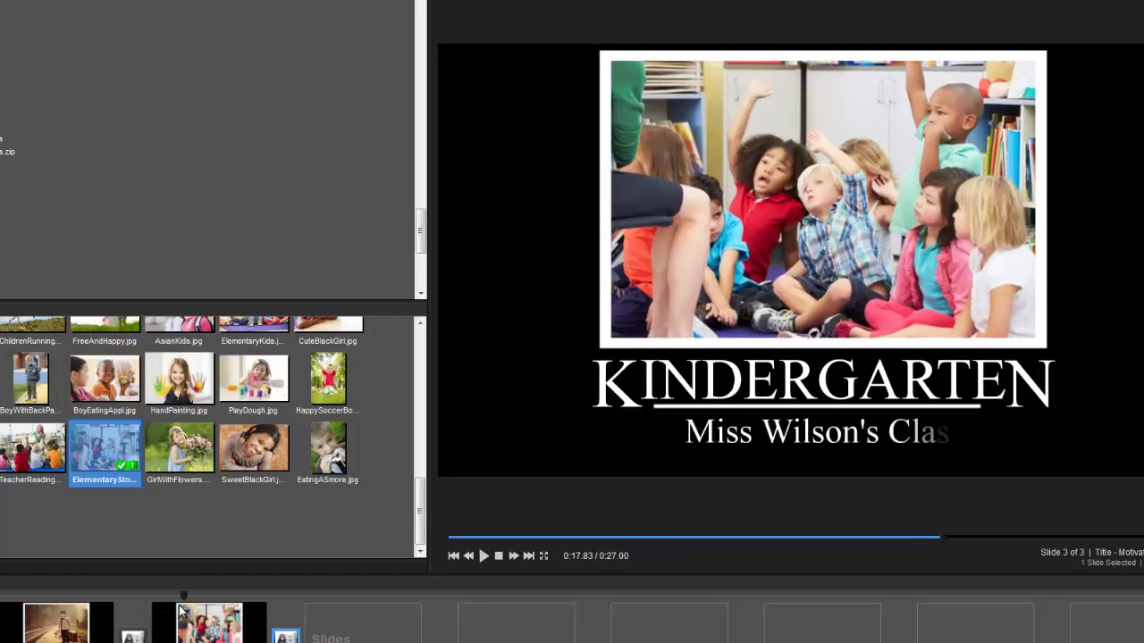
# - Play slide 3 from the transition before it to check the title animation, and stop the playback
pyautogui.click(143, 607)
pyautogui.click(484, 555)
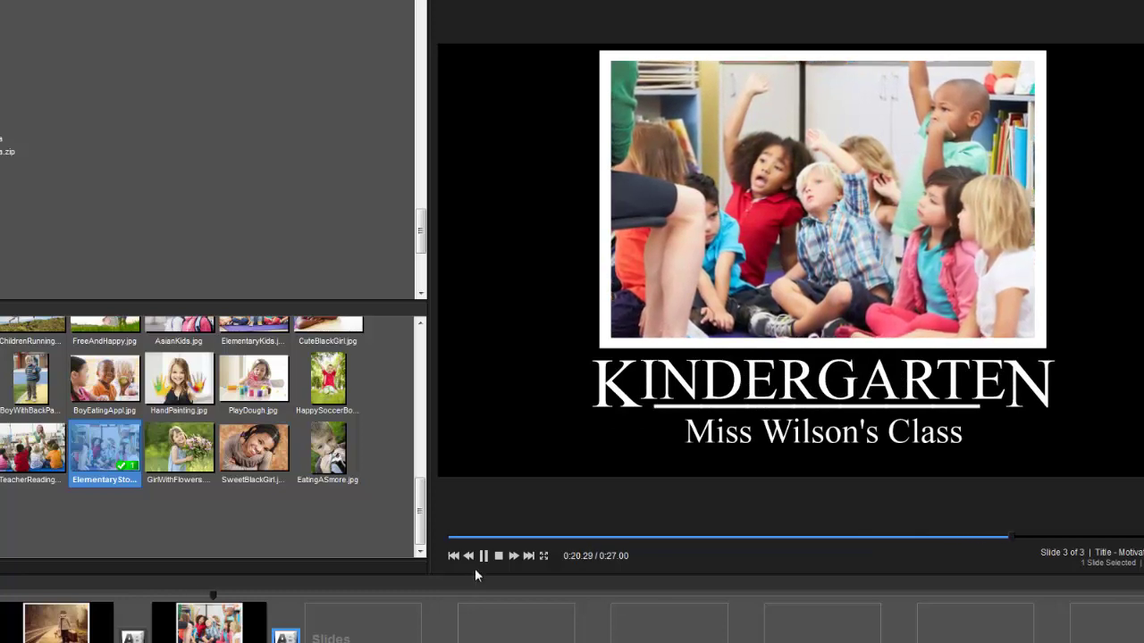
pyautogui.click(498, 555)
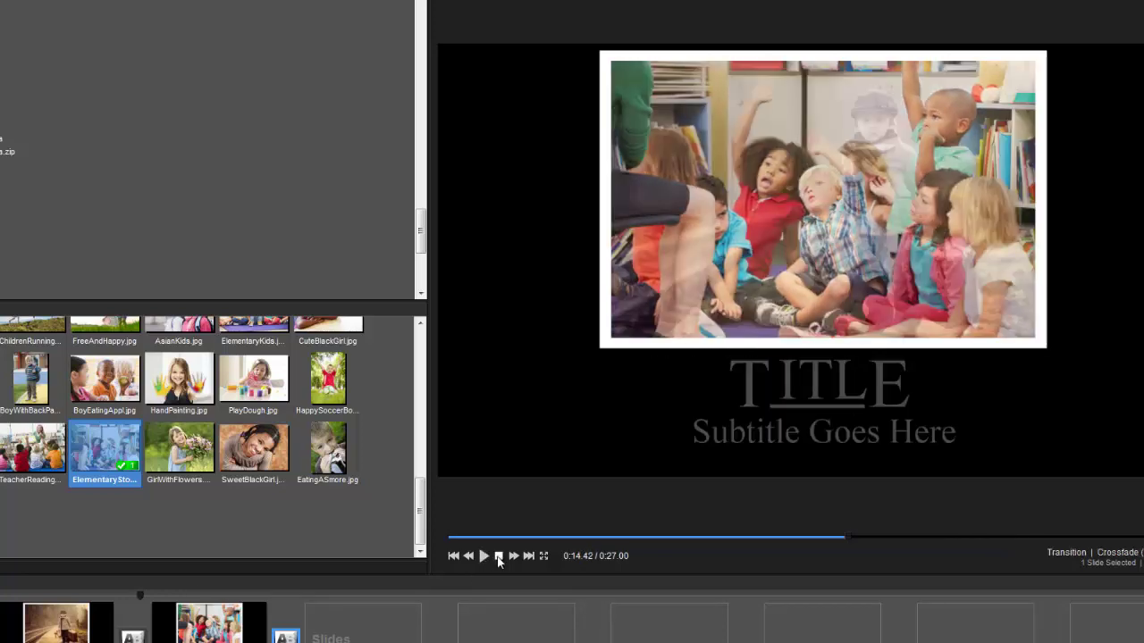
# - Reopen slide 3 and set the character spacing of the INDERGARTE caption to 110%
pyautogui.click(228, 626)
pyautogui.doubleClick(228, 625)
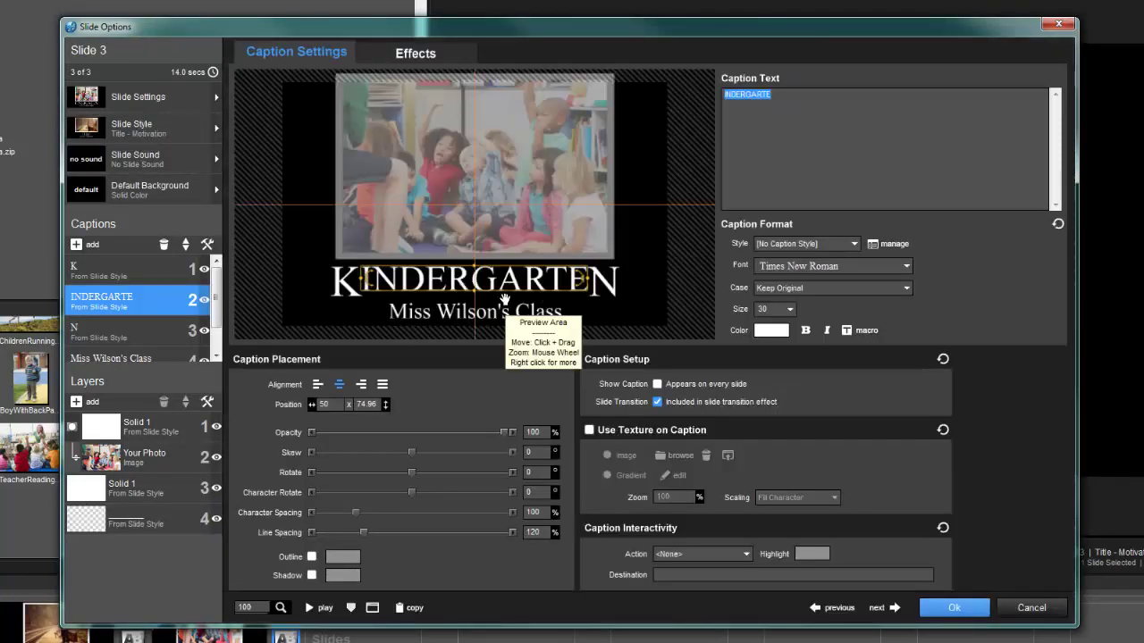
pyautogui.click(543, 512)
pyautogui.write('120')
pyautogui.press('BackSpace')
pyautogui.press('BackSpace')
pyautogui.write('10')
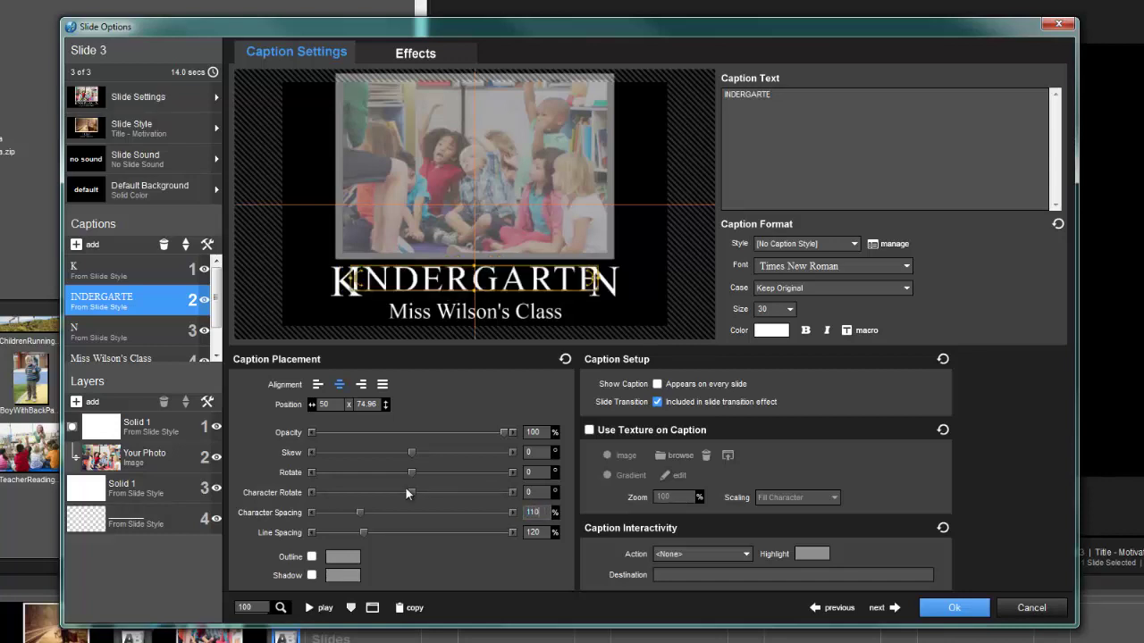
# - Shift the K and N captions slightly outward so they no longer overlap the widened INDERGARTE
pyautogui.click(134, 273)
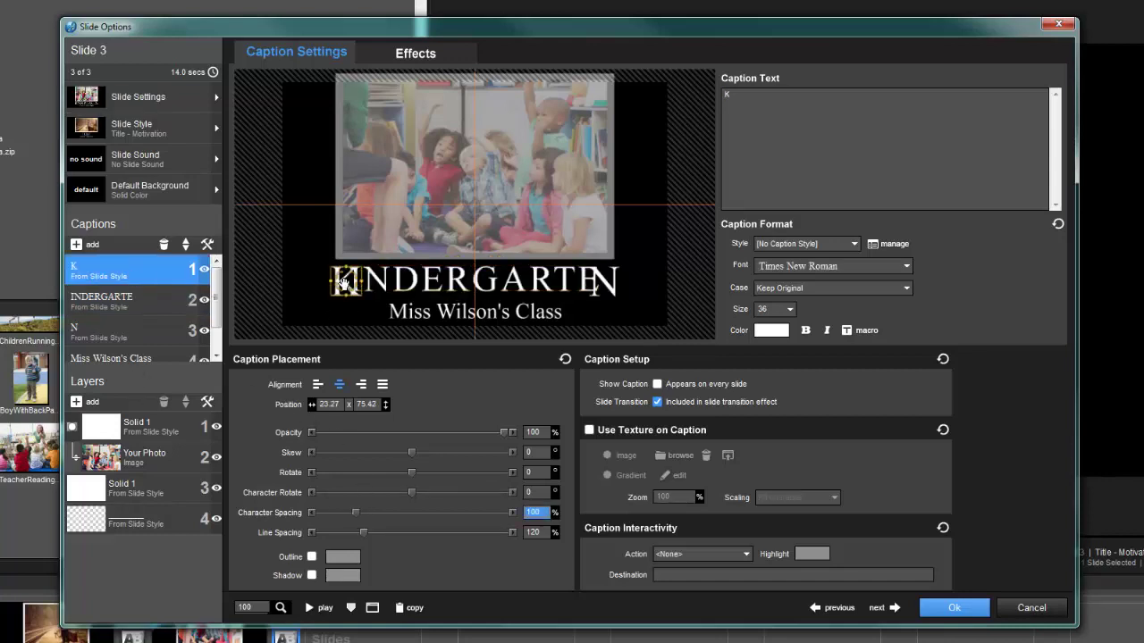
pyautogui.moveTo(344, 285); pyautogui.dragTo(332, 284)
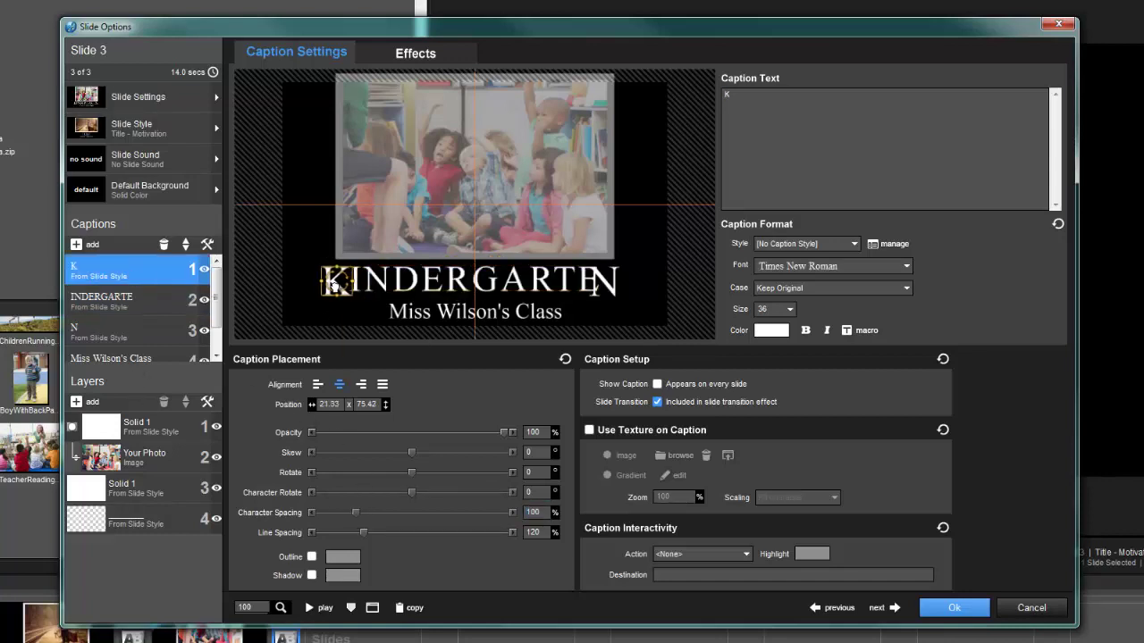
pyautogui.click(141, 322)
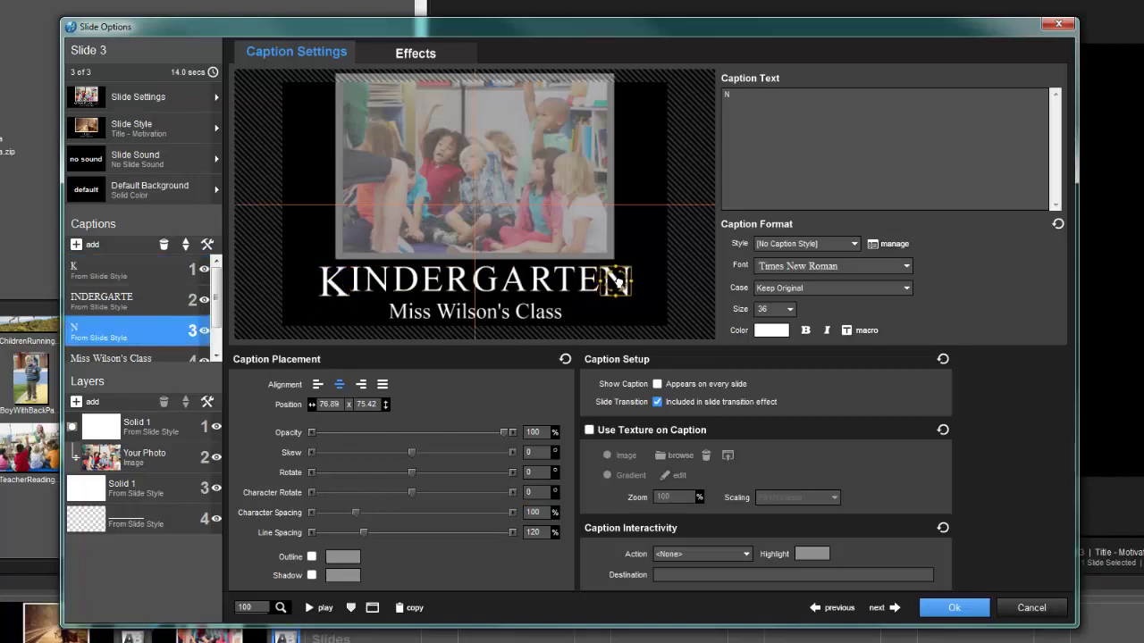
# - Extend the underline in text layer 4 with more underscores to suit the wider title, and save the slide
pyautogui.click(176, 513)
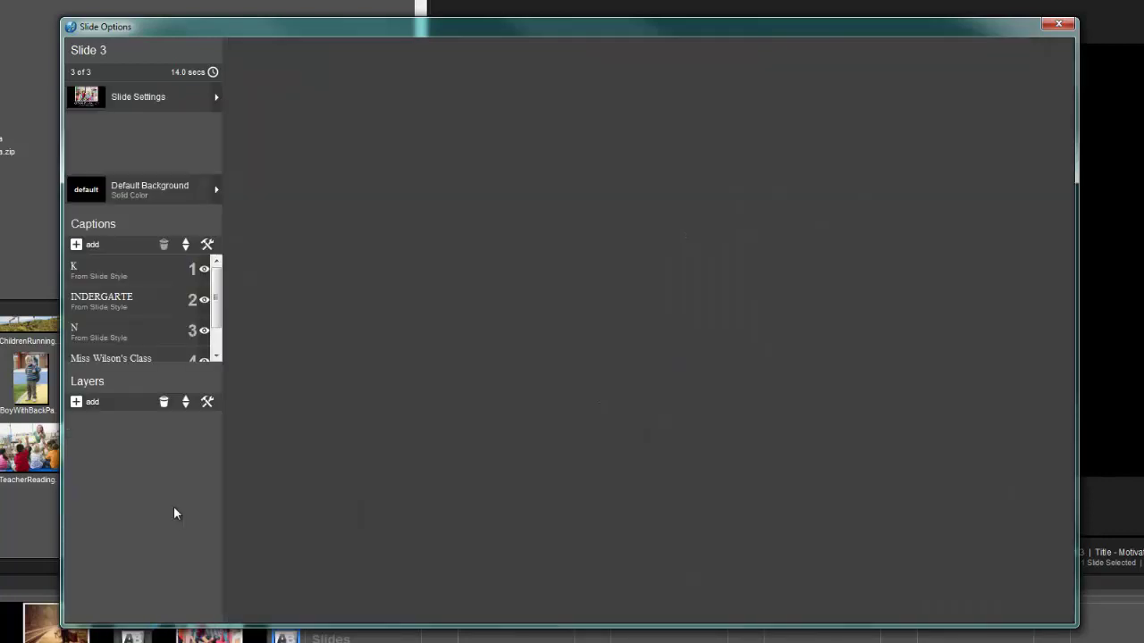
pyautogui.click(783, 98)
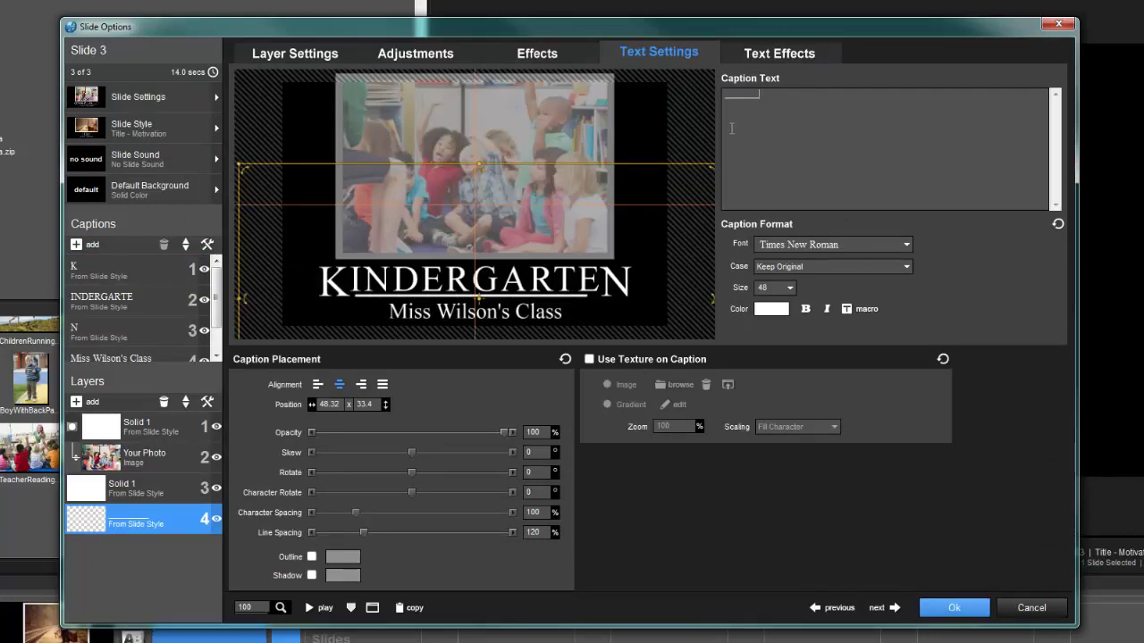
pyautogui.click(955, 608)
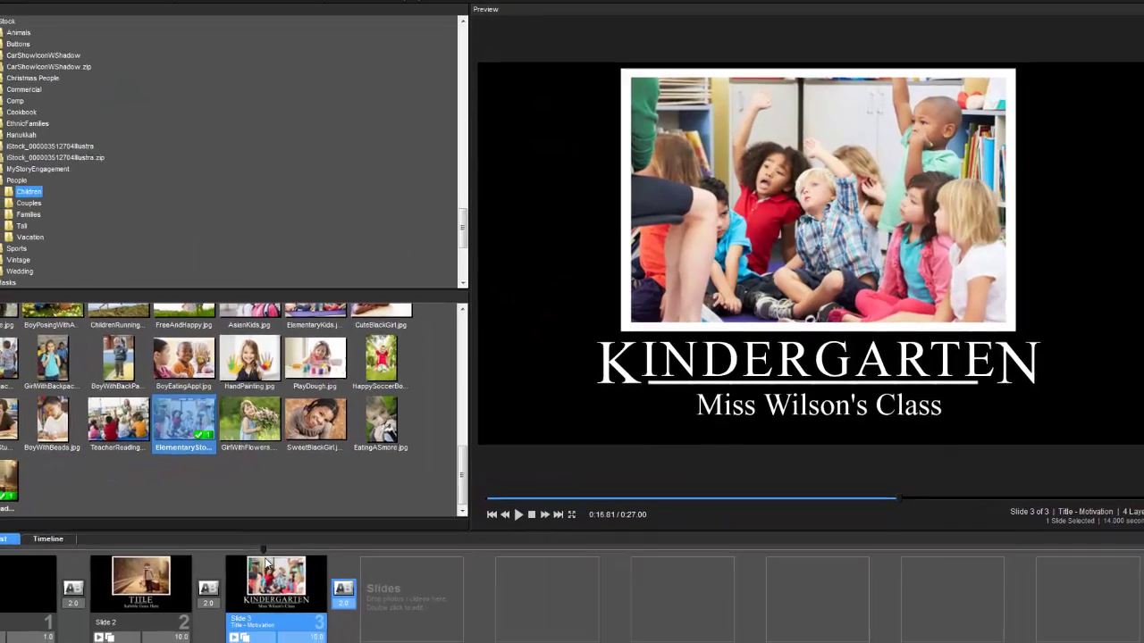